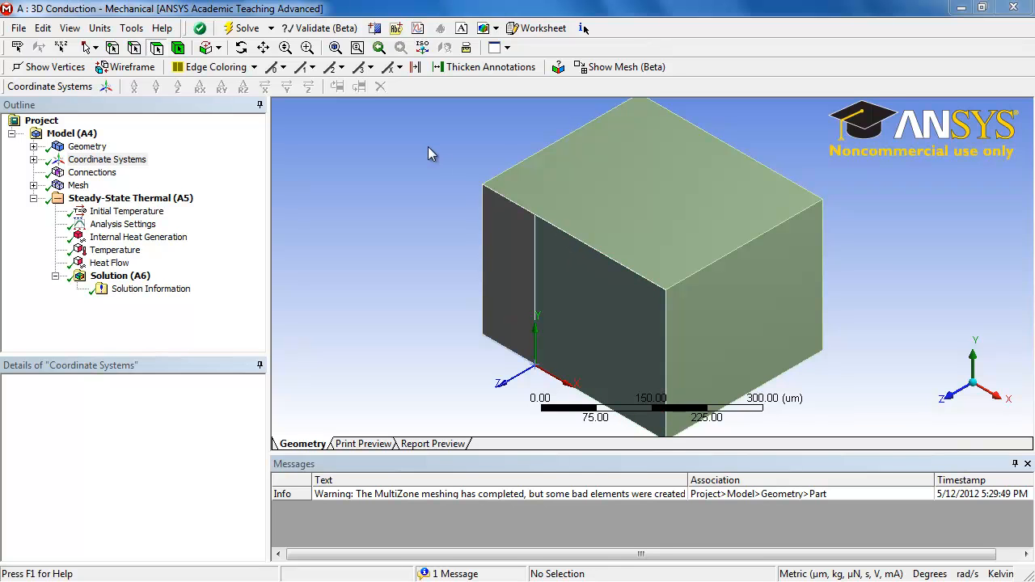
View the block's thin bottom edge from the front, then select the Solution (A6) branch
left_click(263, 48)
scroll(487, 256, "down", 3)
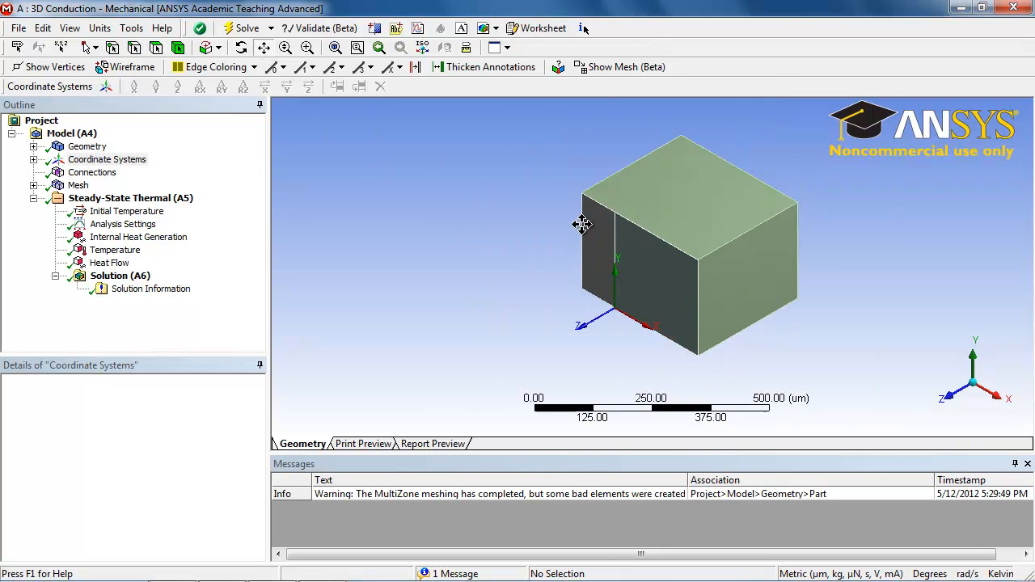
scroll(562, 246, "down", 3)
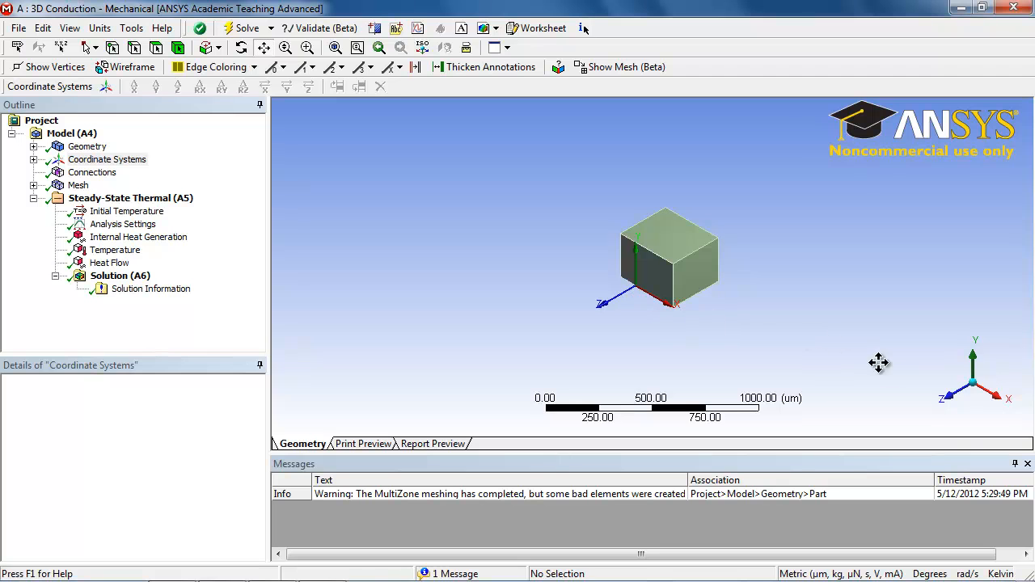
left_click(947, 396)
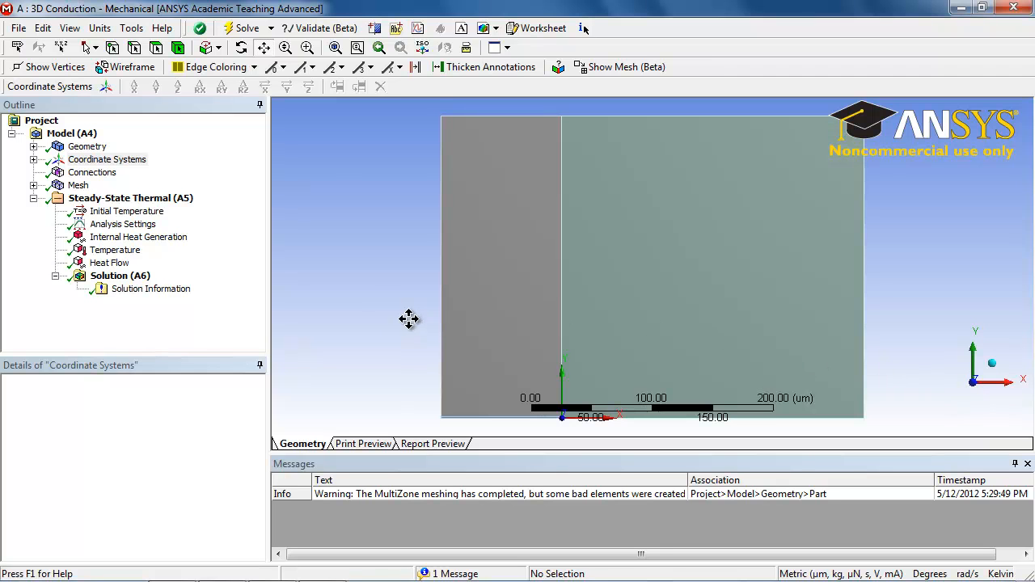
left_click_drag(518, 339, 566, 268)
scroll(511, 294, "up", 2)
left_click_drag(511, 295, 559, 296)
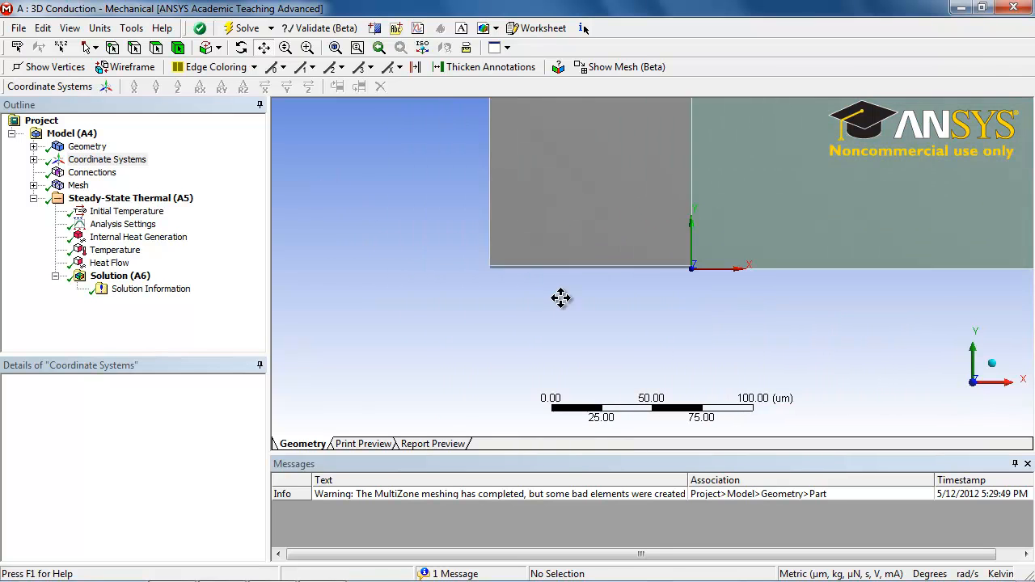
scroll(559, 296, "up", 2)
scroll(555, 313, "up", 1)
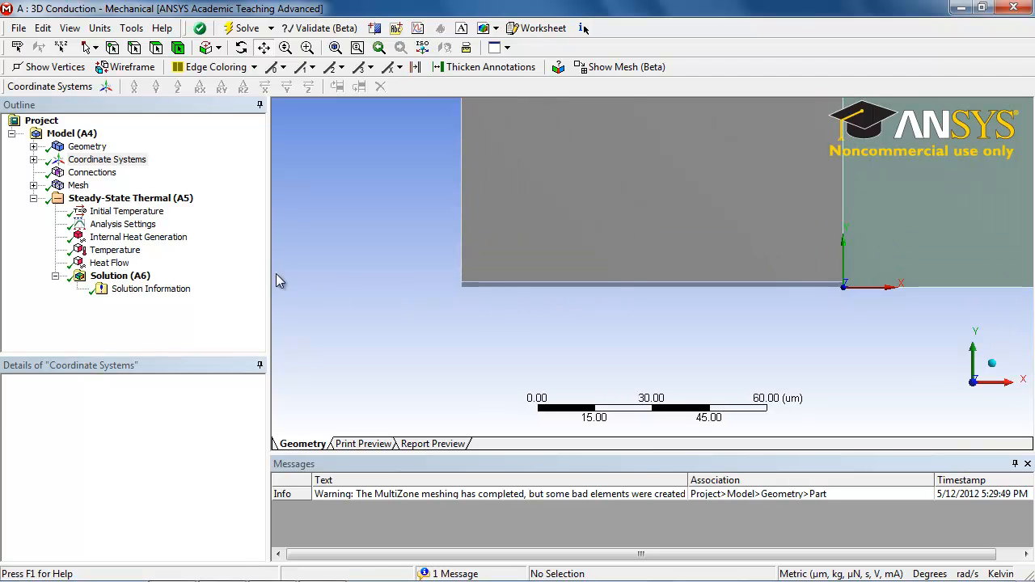
left_click(121, 277)
Add a Temperature result scoped to the thin bottom body with Minimum and Maximum as parameters
left_click(101, 87)
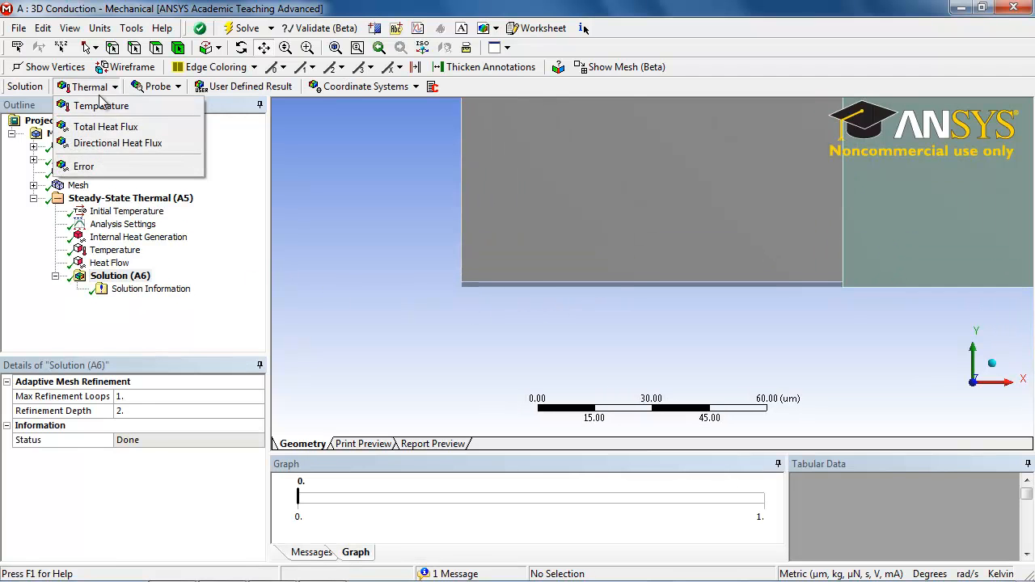
left_click(93, 105)
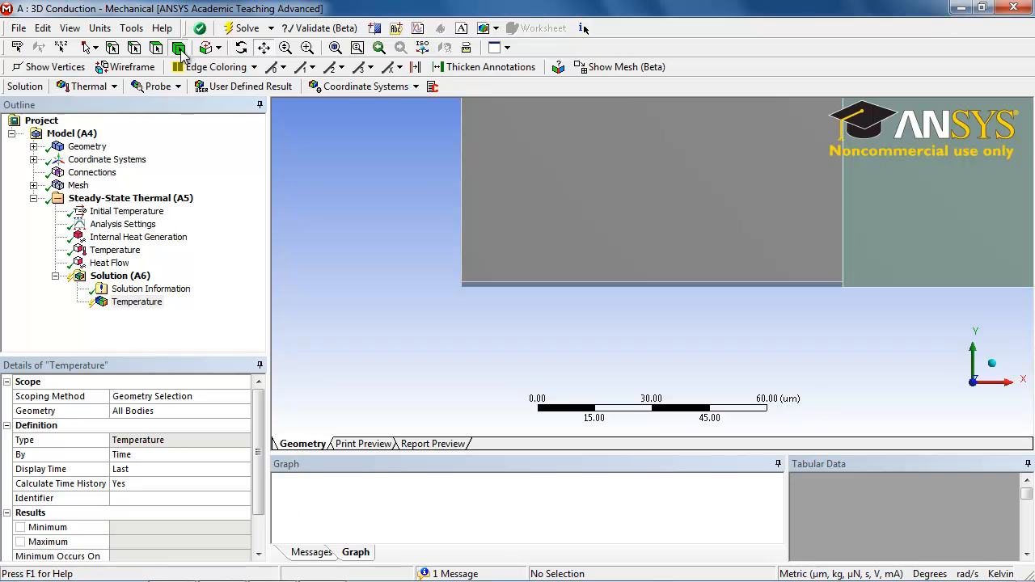
left_click(488, 284)
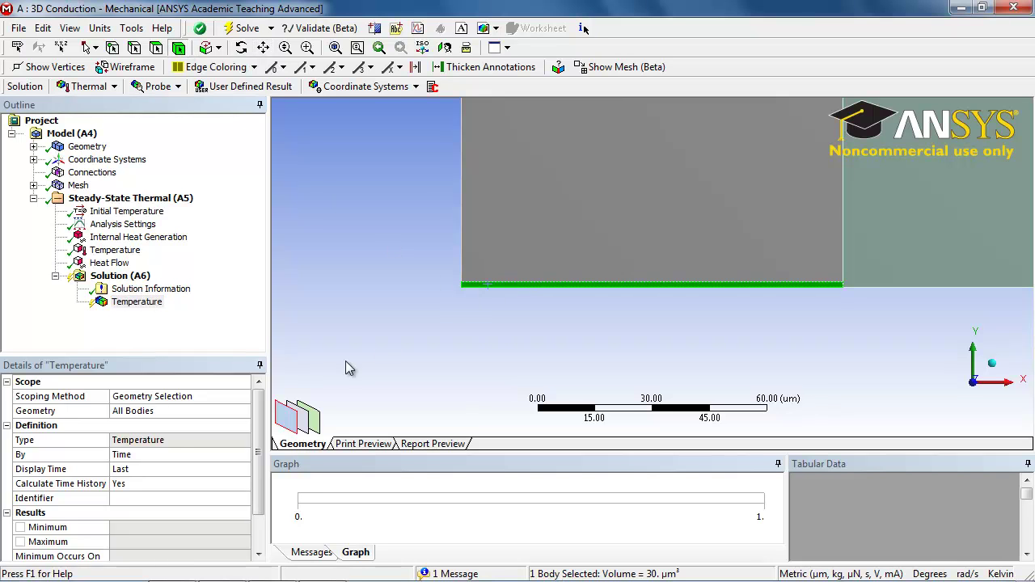
left_click(145, 411)
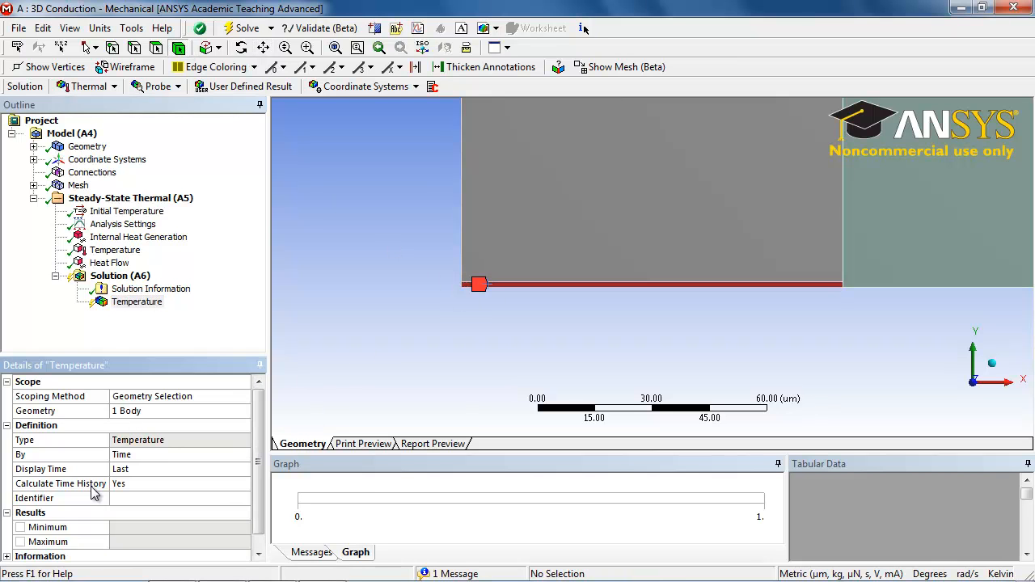
left_click(20, 528)
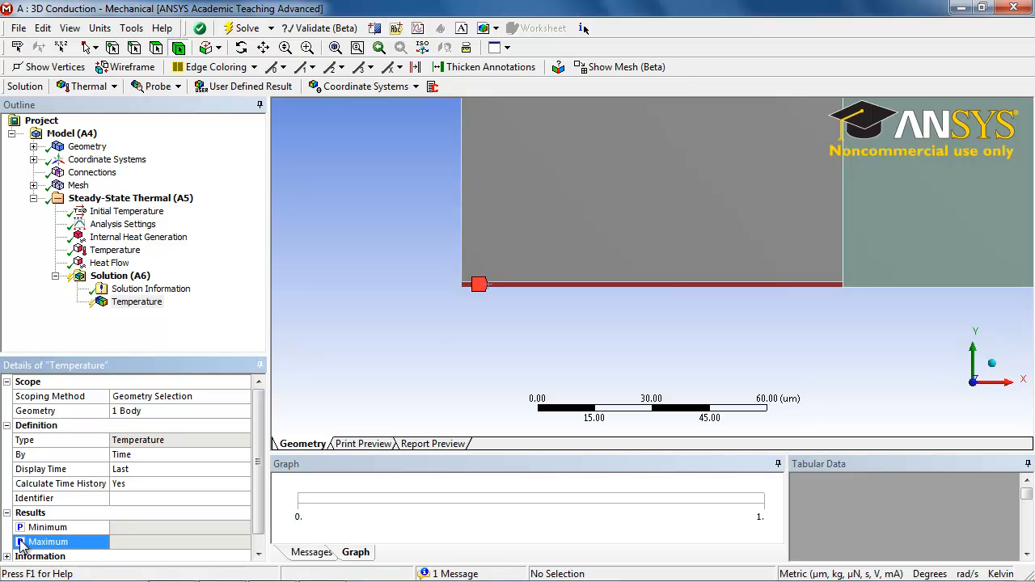
left_click(117, 277)
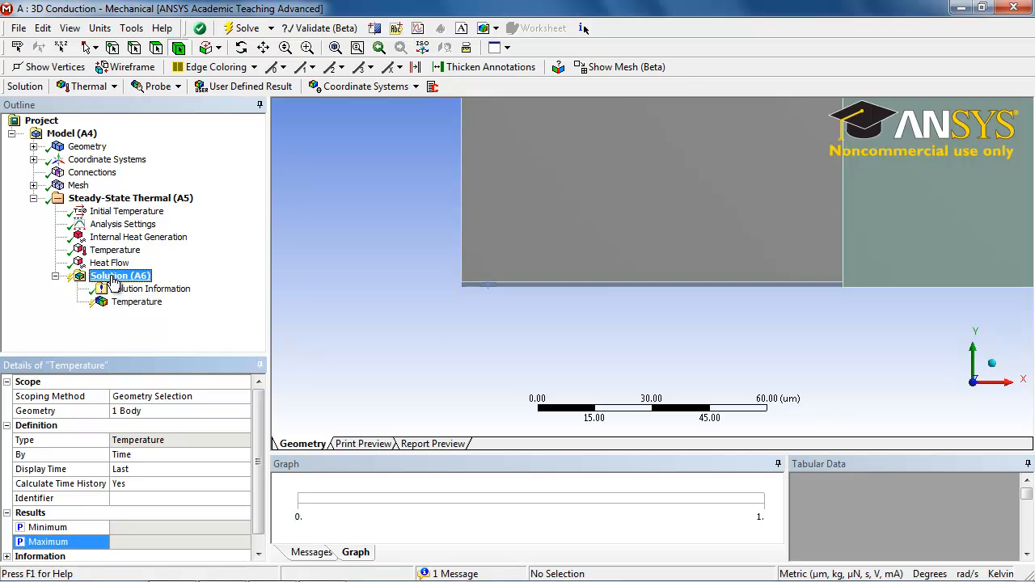
Add a second Temperature result and a Total Heat Flux result to the solution
left_click(88, 85)
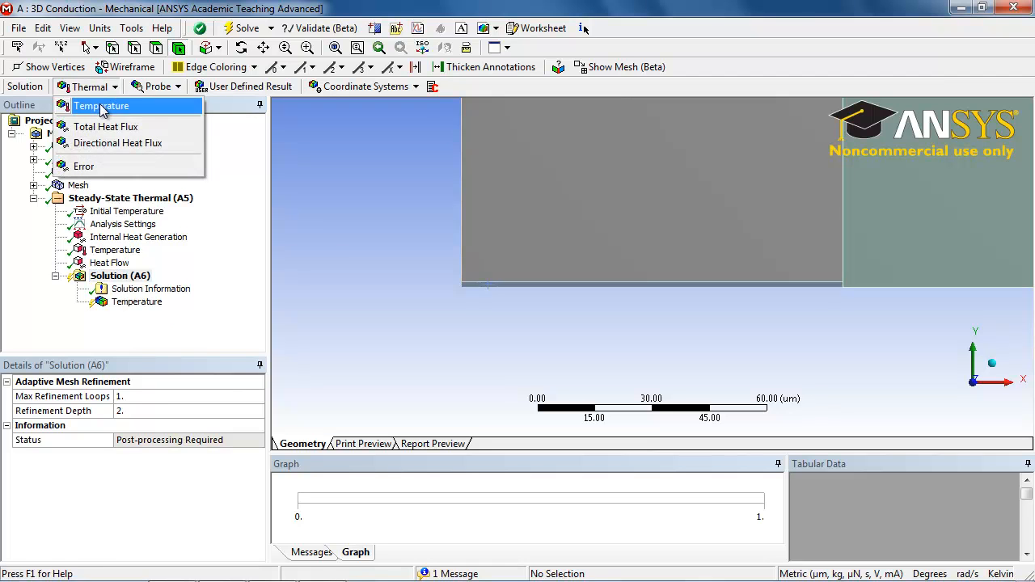
left_click(104, 105)
left_click(87, 86)
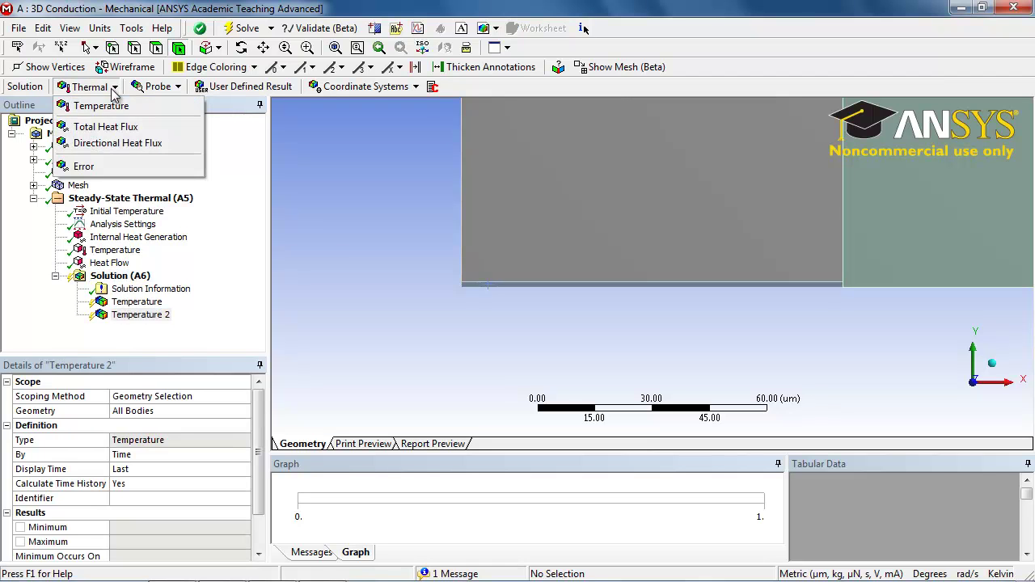
left_click(109, 132)
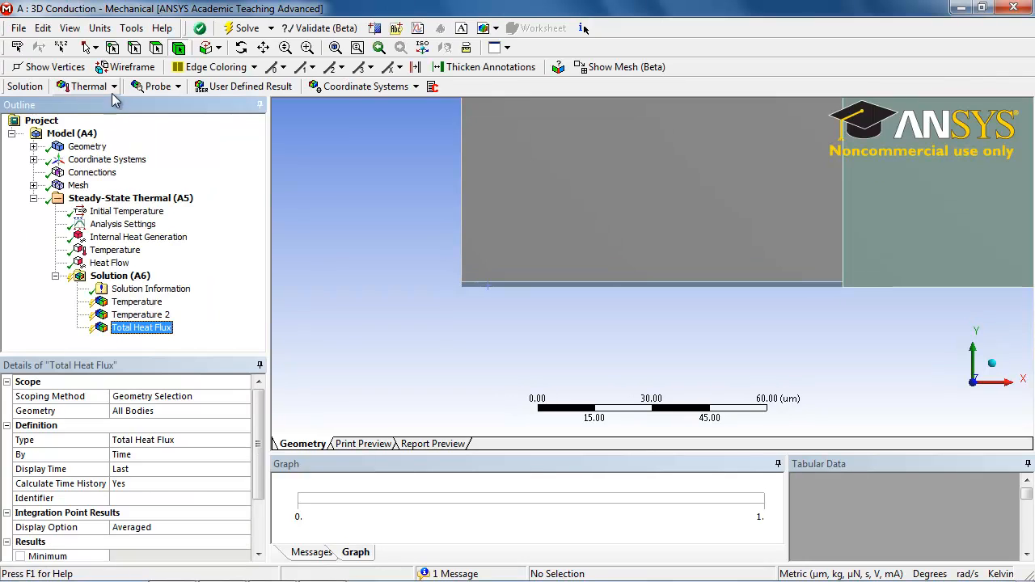
Add a Directional Heat Flux result oriented along the Z axis
left_click(114, 87)
left_click(118, 143)
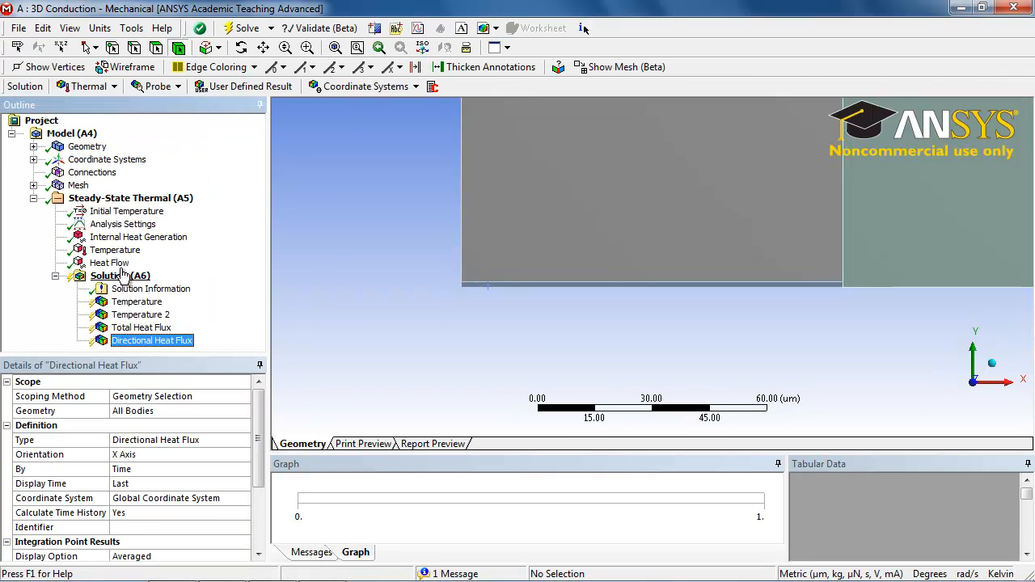
left_click(194, 454)
left_click(245, 454)
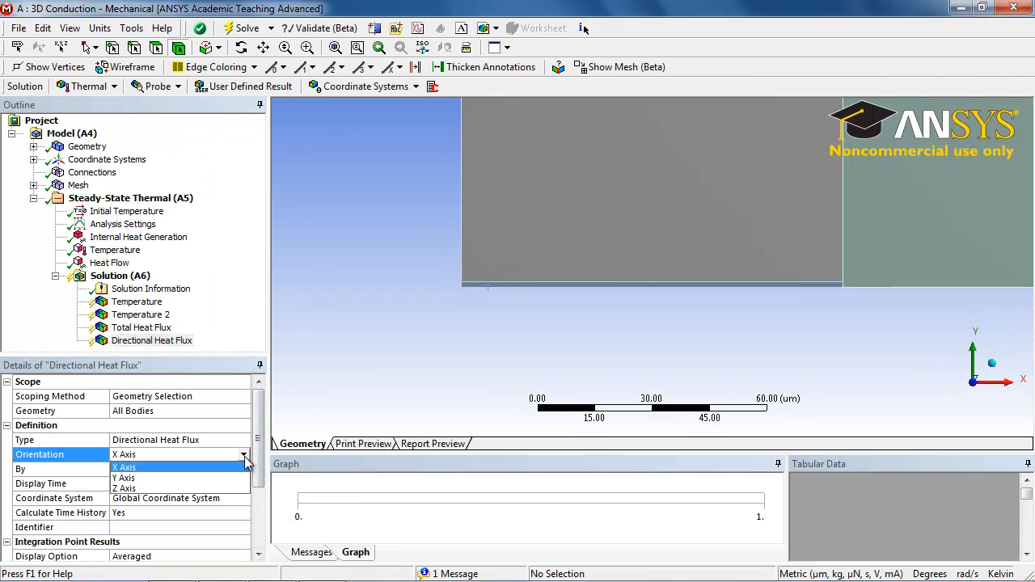
left_click(166, 491)
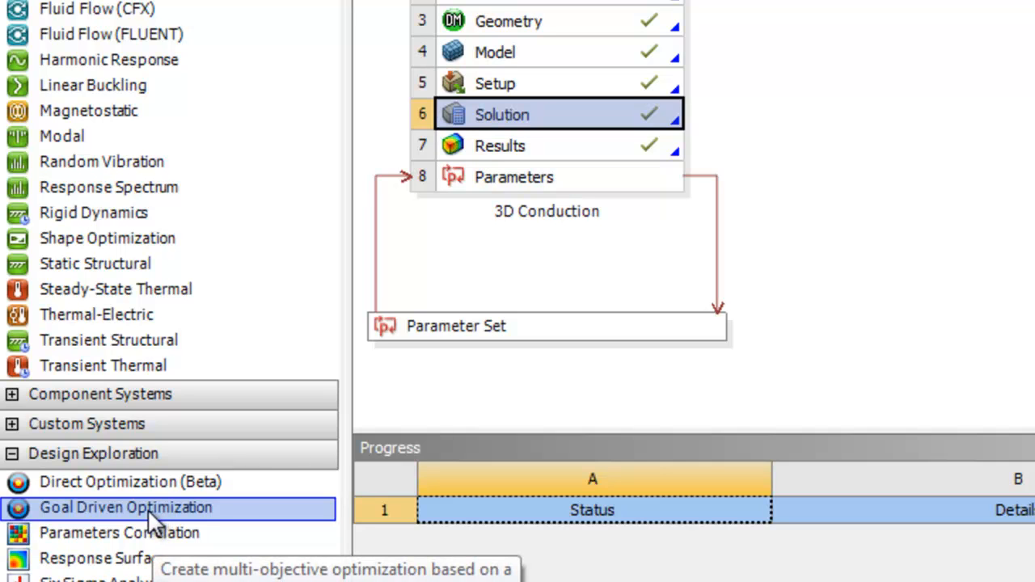
Drop a Goal Driven Optimization system under the Parameter Set and select its Design of Experiments cell
left_click_drag(141, 508, 476, 373)
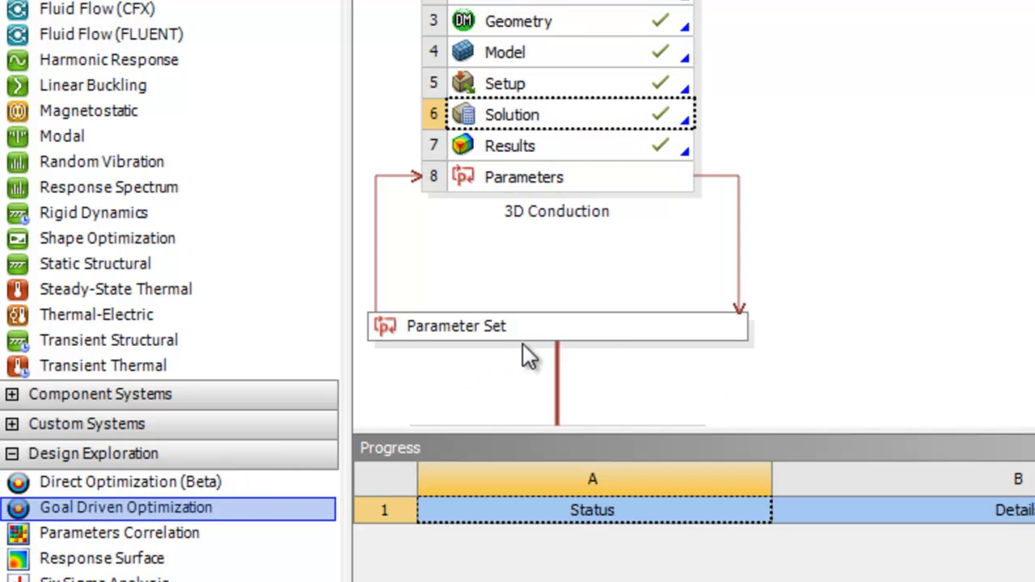
left_click_drag(820, 434, 820, 578)
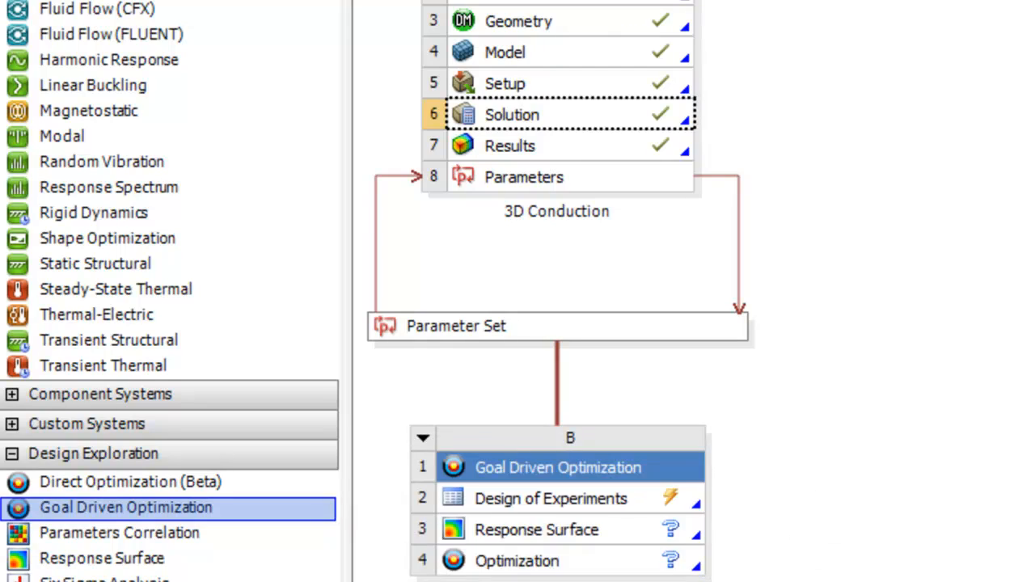
left_click(553, 503)
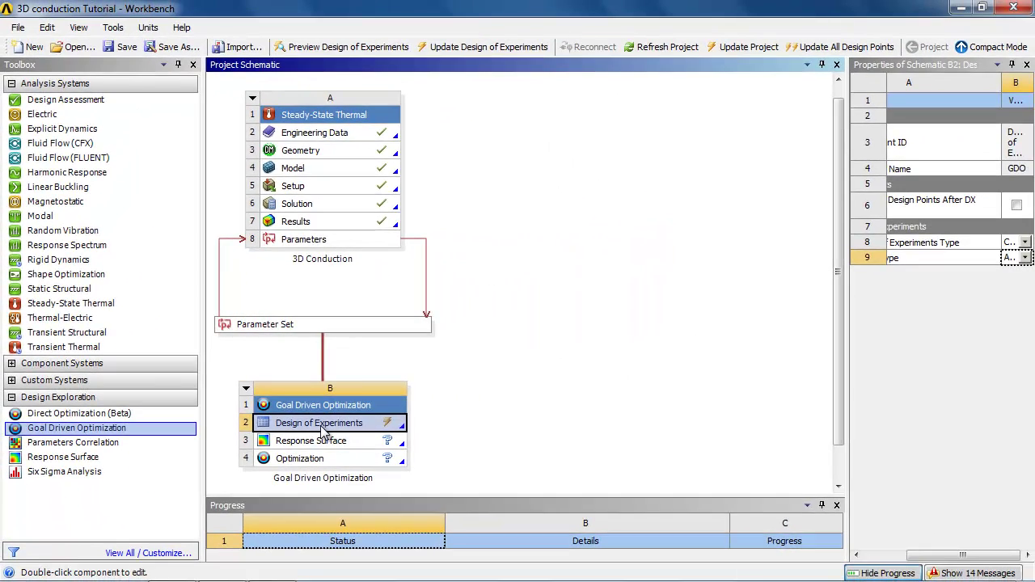
Set the Design of Experiments type to Custom + Sampling with 20 total samples
double_click(328, 432)
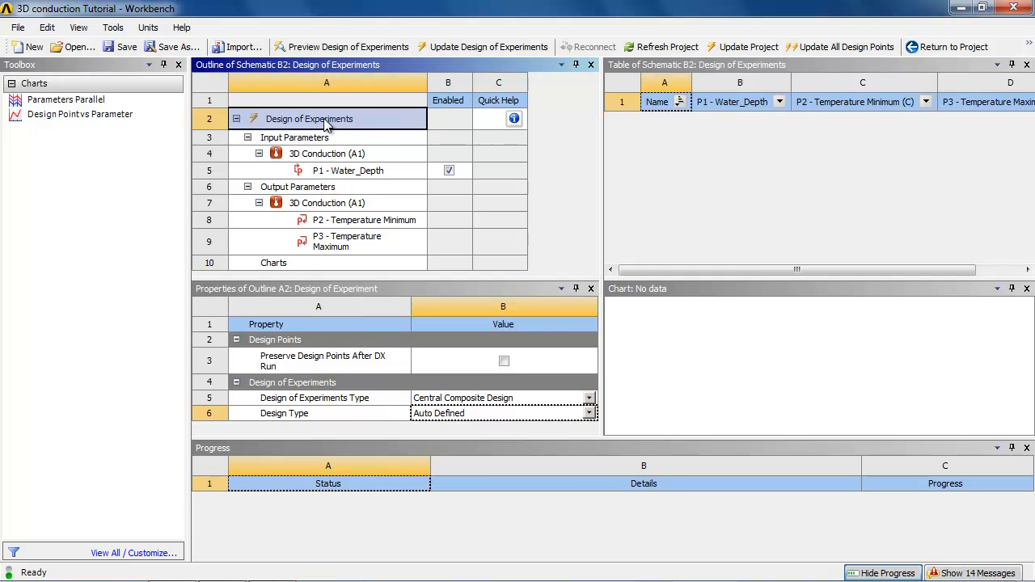
left_click(589, 398)
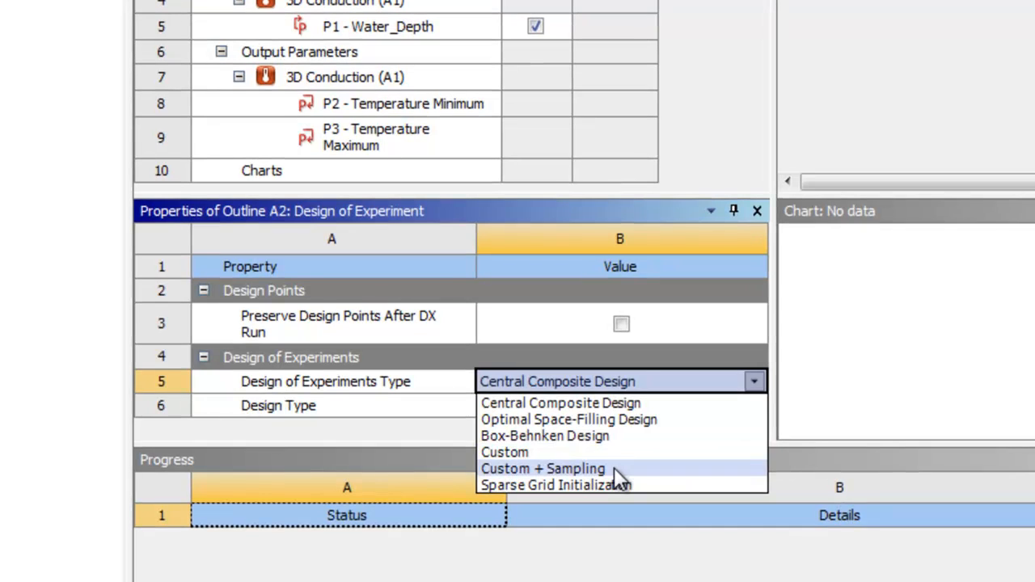
left_click(612, 467)
left_click(547, 405)
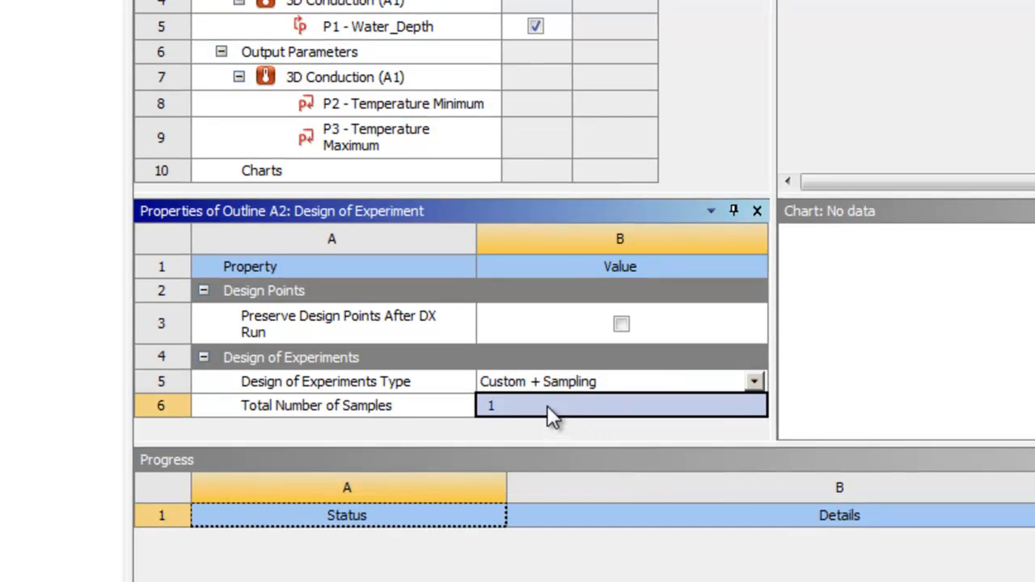
type("20")
key("Return")
Give the P1 - Water_Depth parameter a lower bound of 10 and upper bound of 1500
left_click(372, 29)
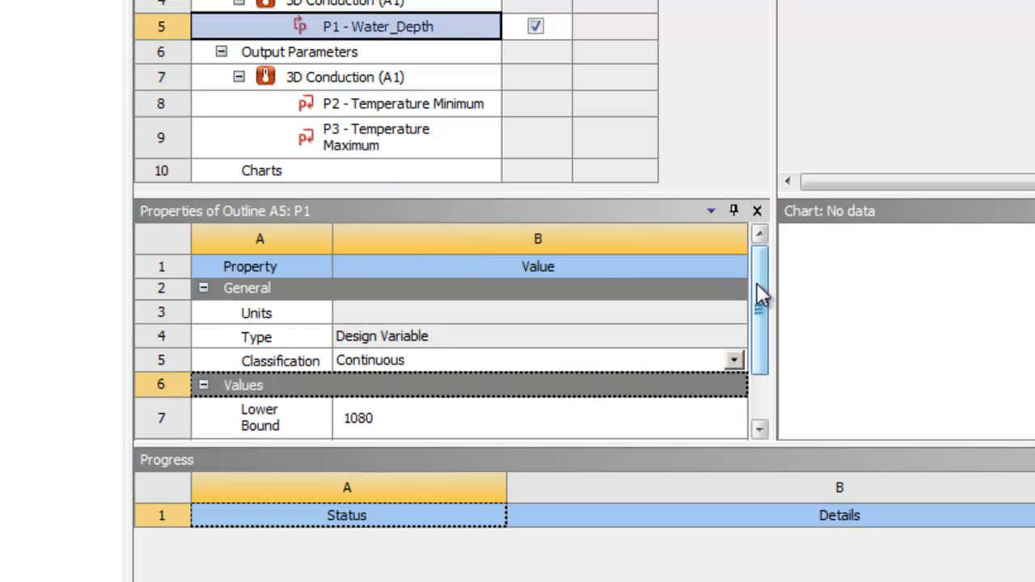
left_click_drag(757, 283, 764, 346)
left_click_drag(712, 446, 707, 551)
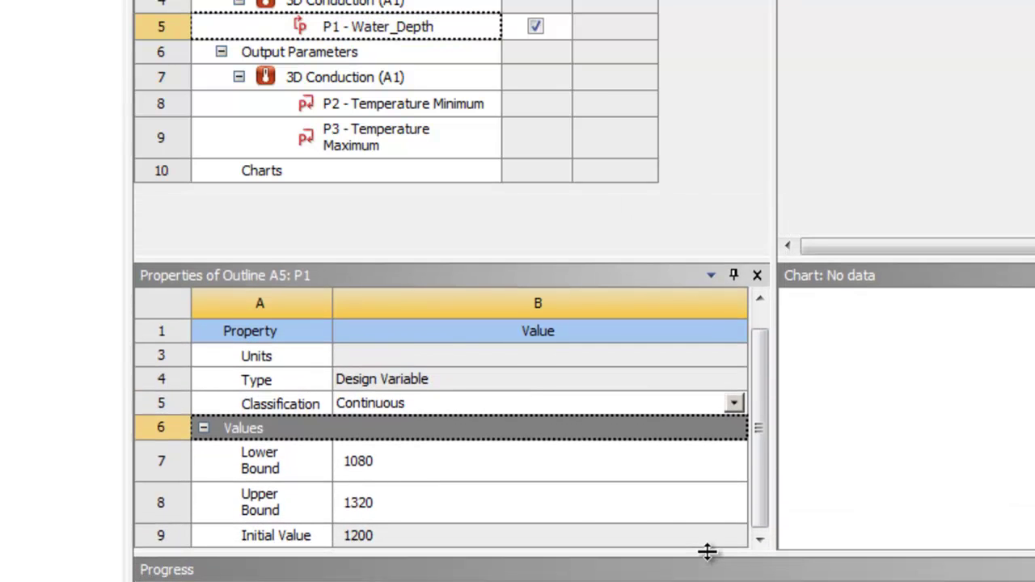
left_click(434, 475)
type("10")
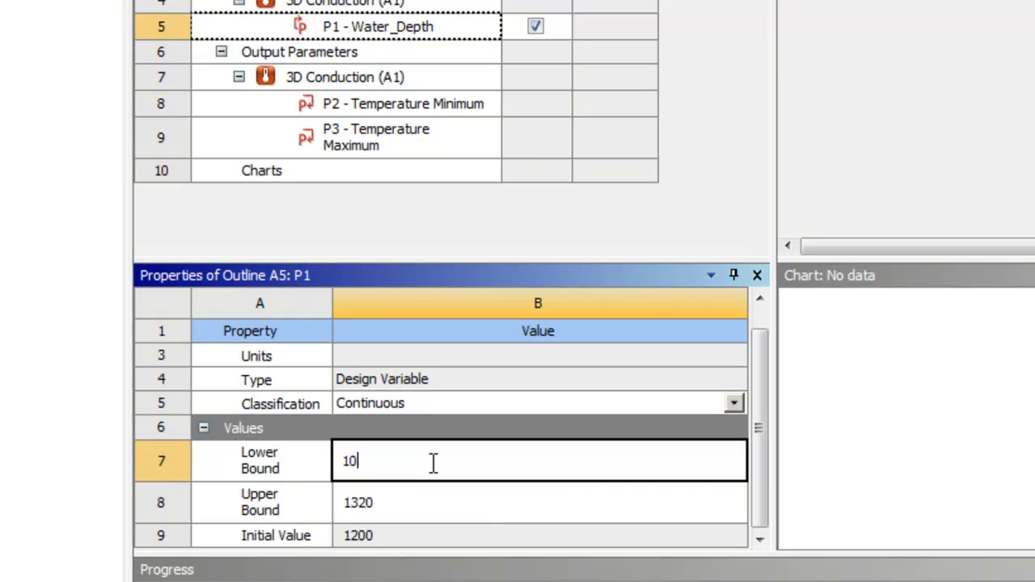
key("Return")
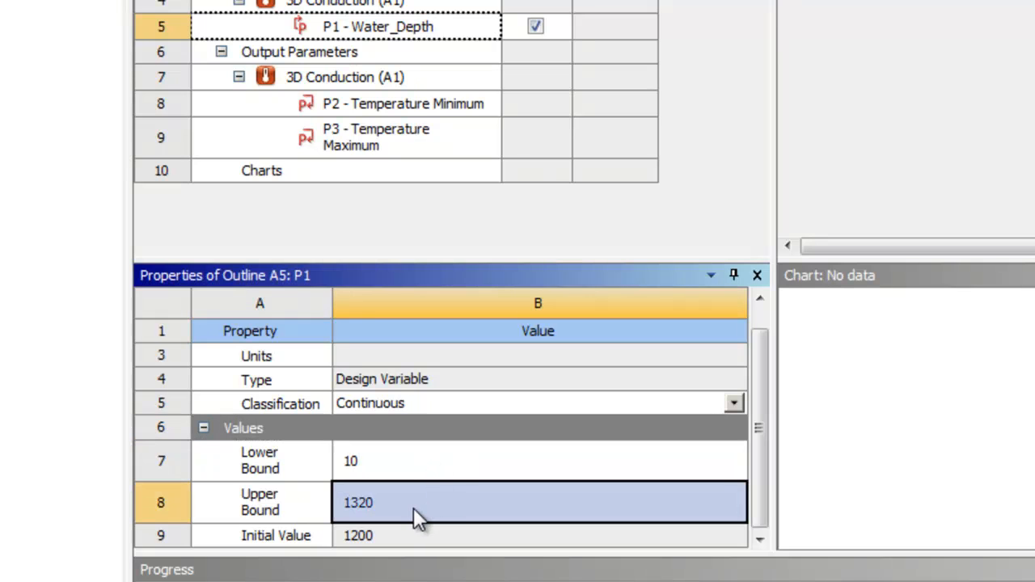
type("1500")
key("Return")
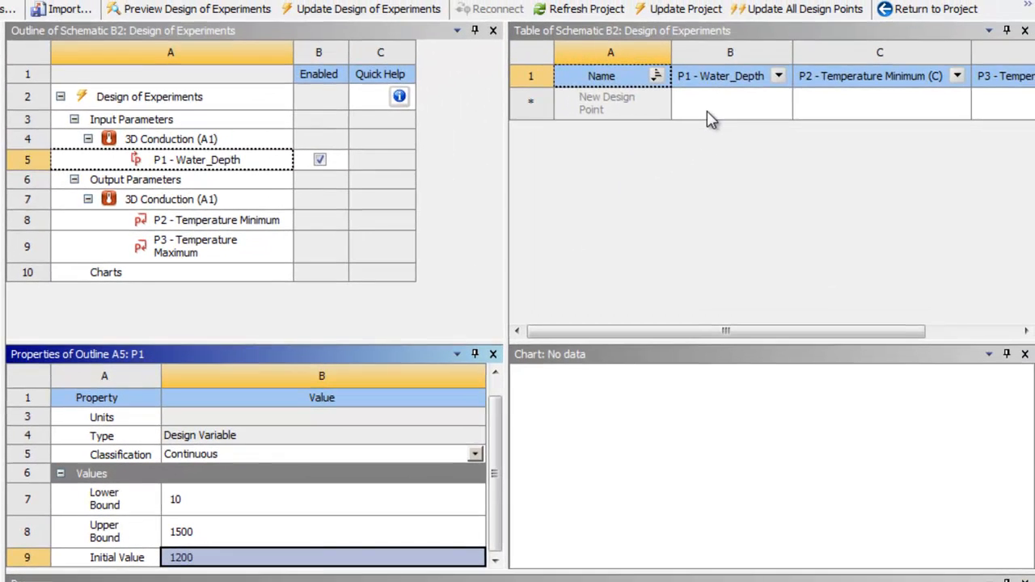
Enter custom Water_Depth design points 10, 20, 50, 100, 200 … up to 1500
left_click(715, 100)
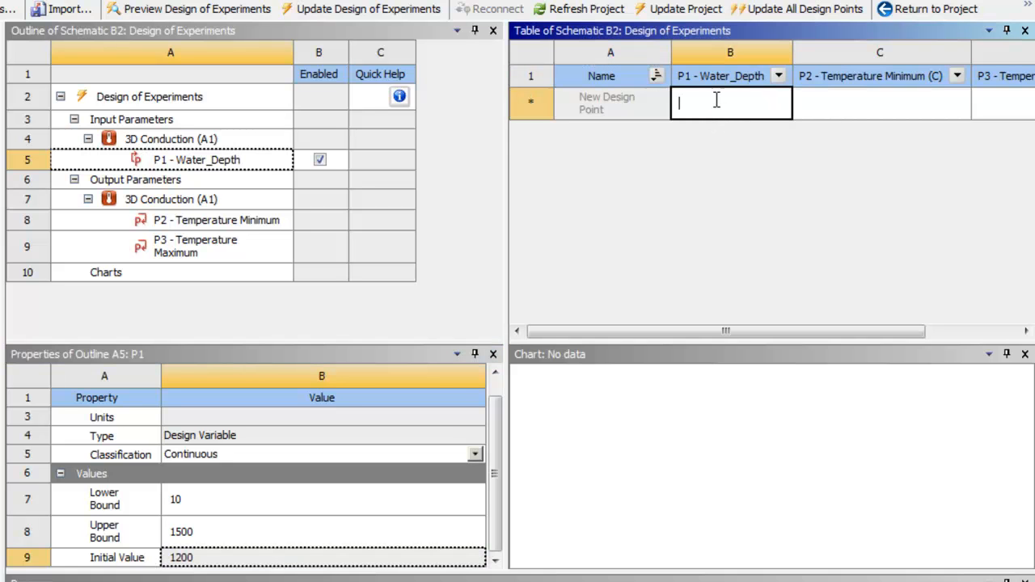
type("10")
key("Return")
type("20")
key("Return")
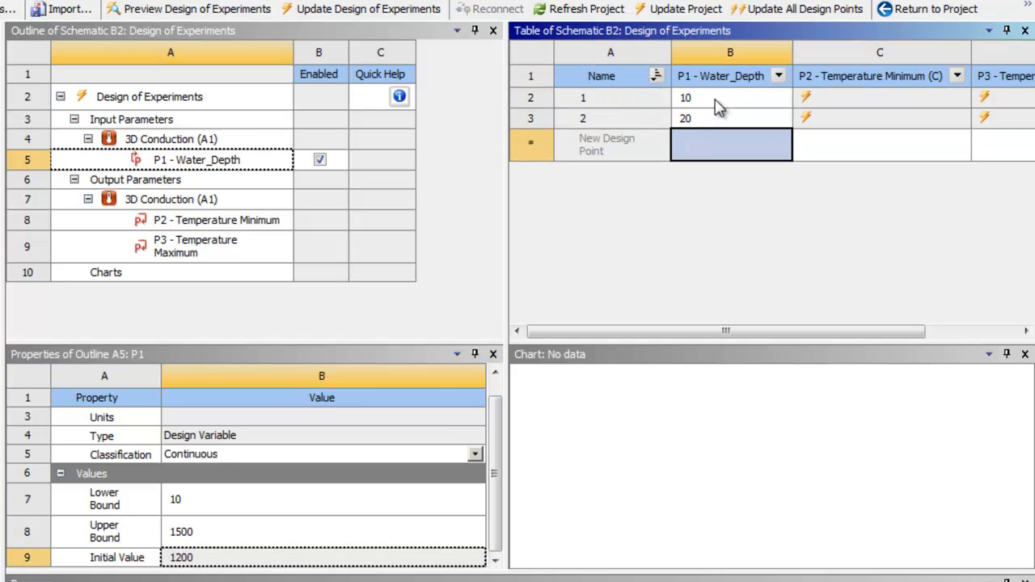
type("50")
key("Return")
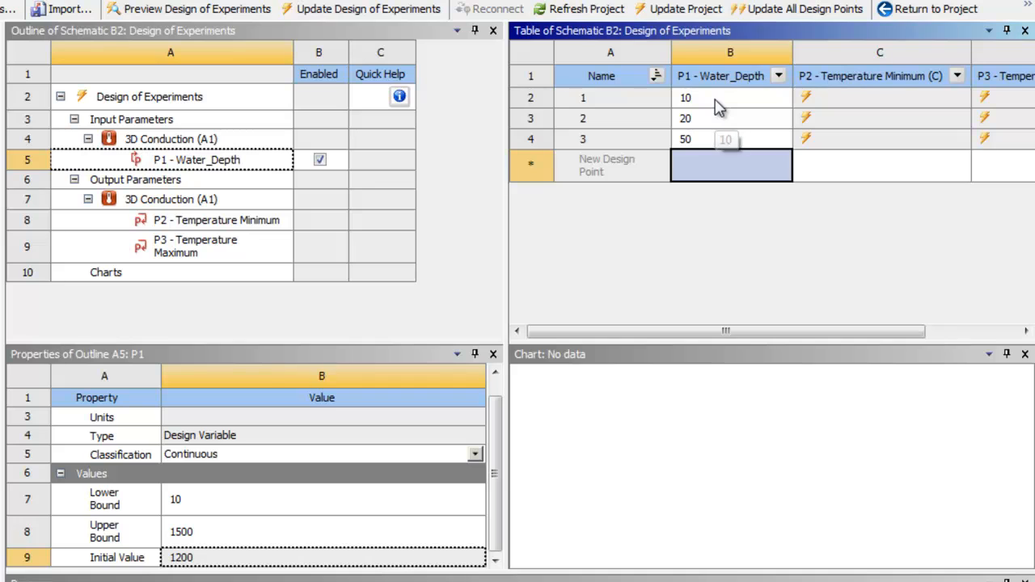
type("100")
key("Return")
type("200")
key("Return")
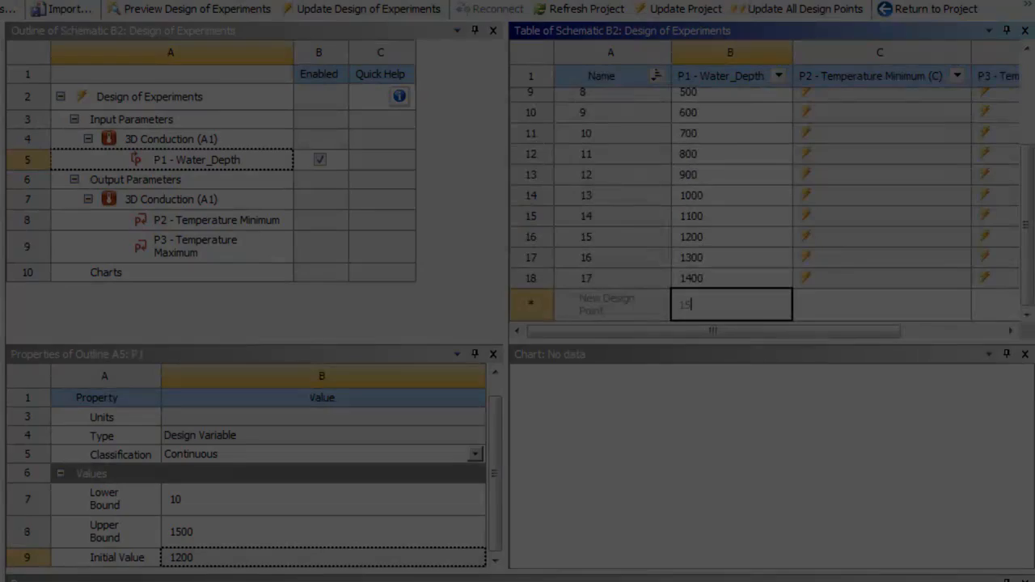
type("00")
key("Return")
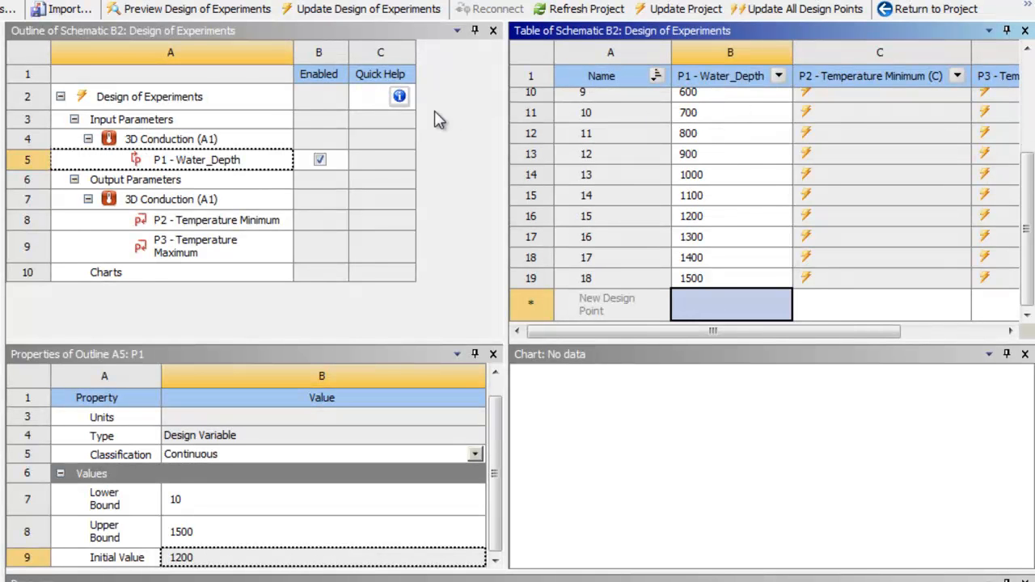
Preview and update the design points, then check the Temperature Minimum and Maximum outputs
left_click(156, 18)
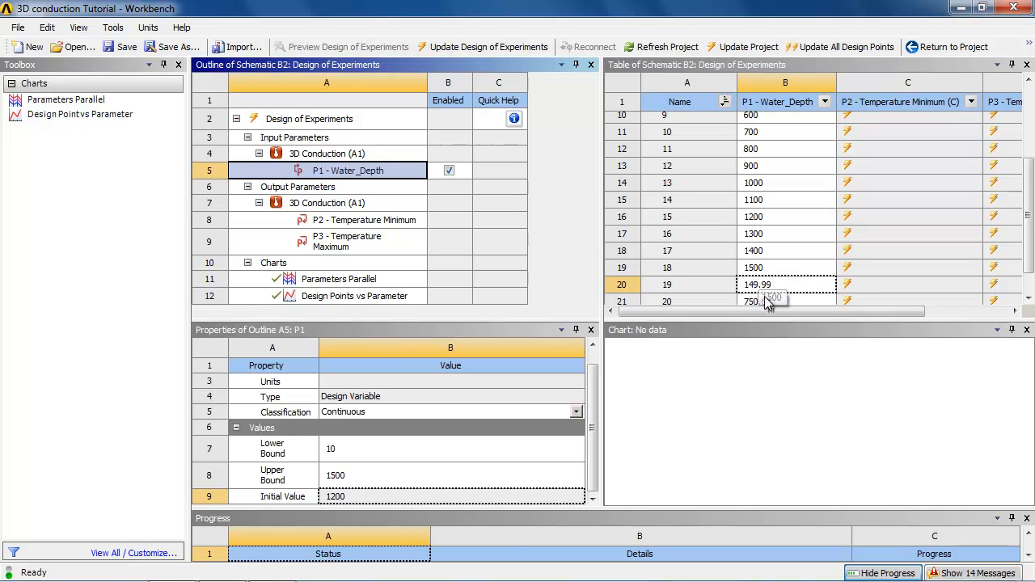
left_click(362, 223)
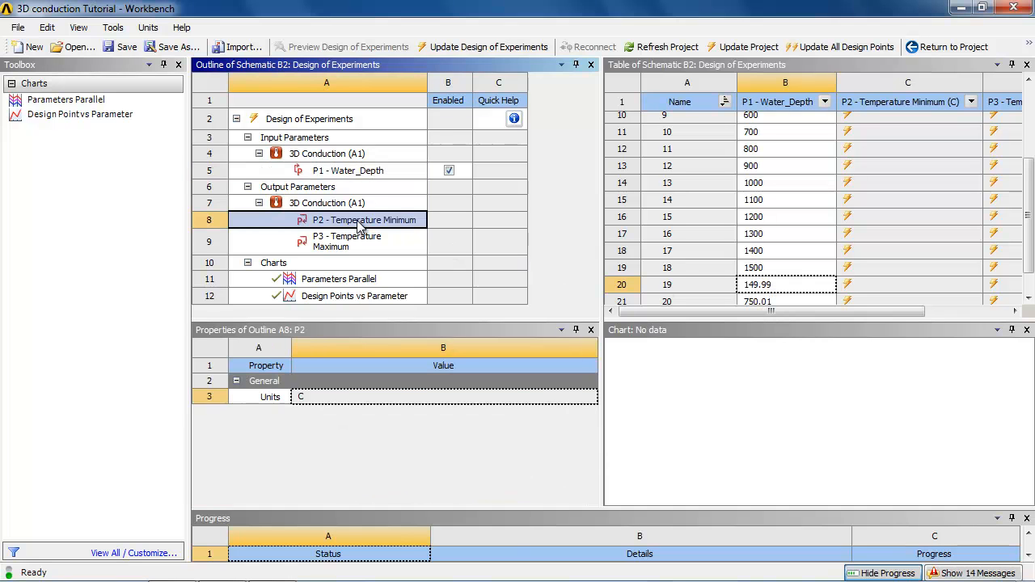
left_click(360, 243)
left_click(356, 227)
left_click(353, 225)
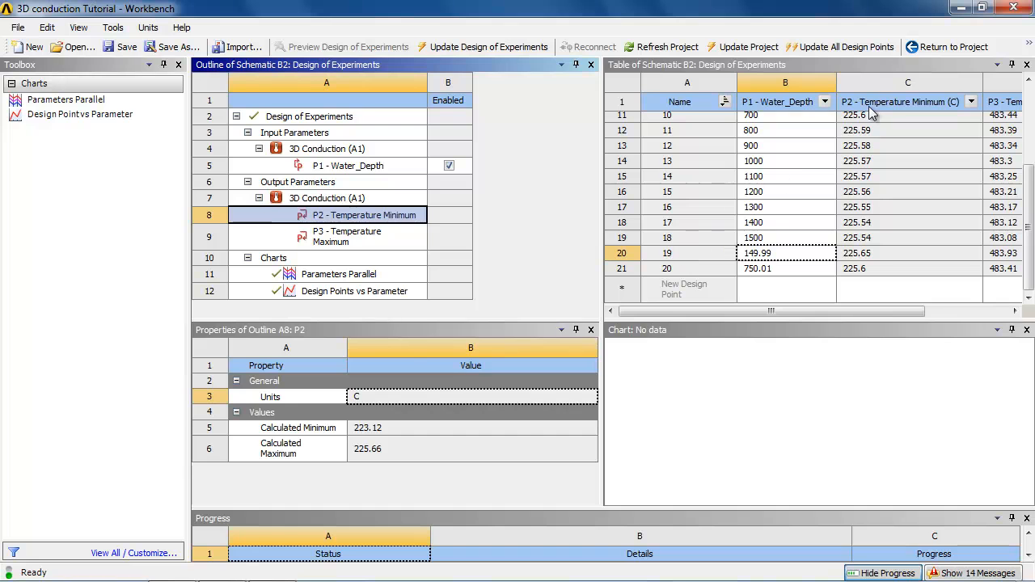
Update the Response Surface and show the response chart of minimum temperature versus water depth
left_click(942, 47)
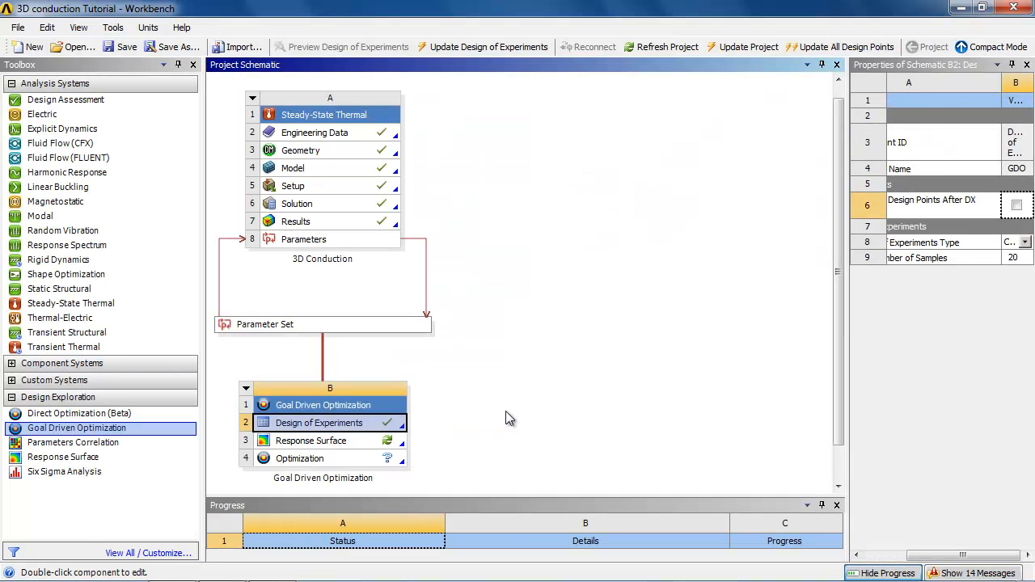
left_click(376, 441)
double_click(378, 441)
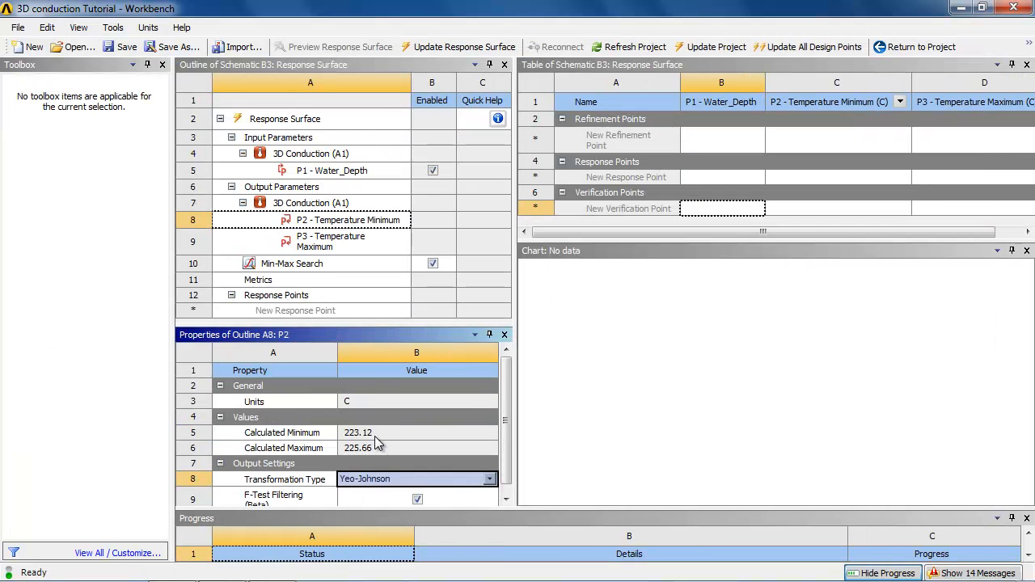
left_click(451, 55)
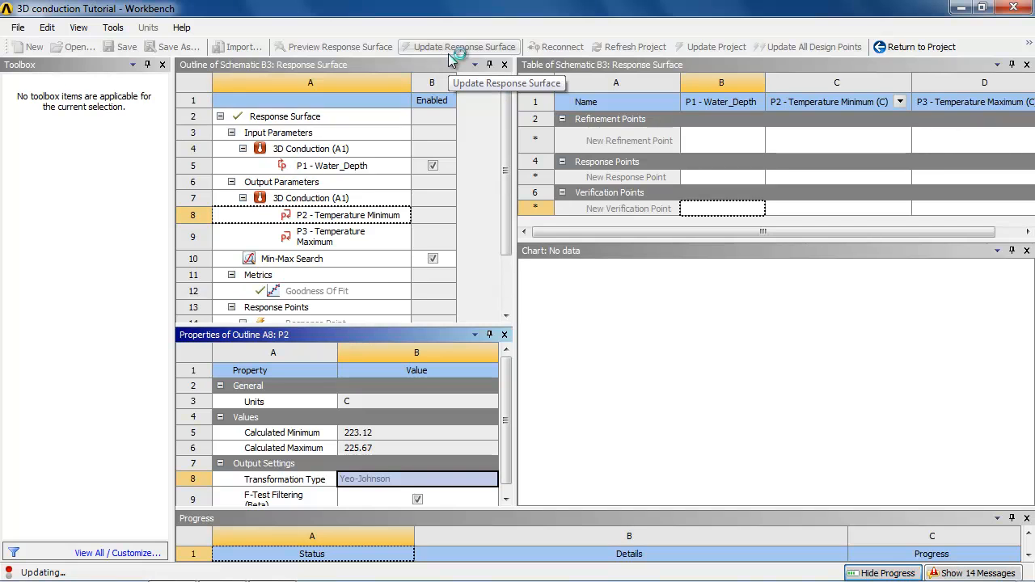
scroll(507, 188, "down", 1)
scroll(507, 188, "down", 1)
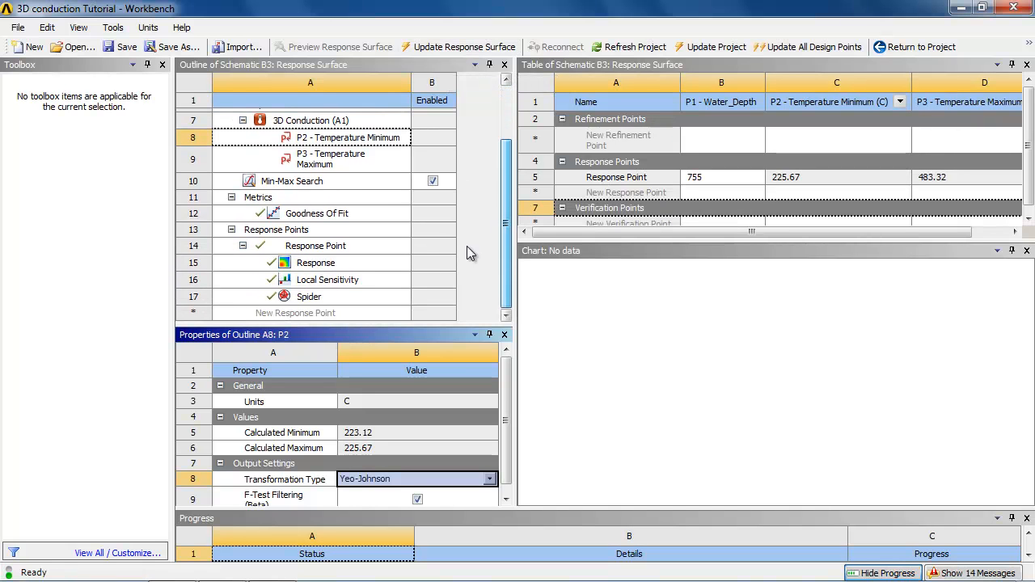
left_click(335, 265)
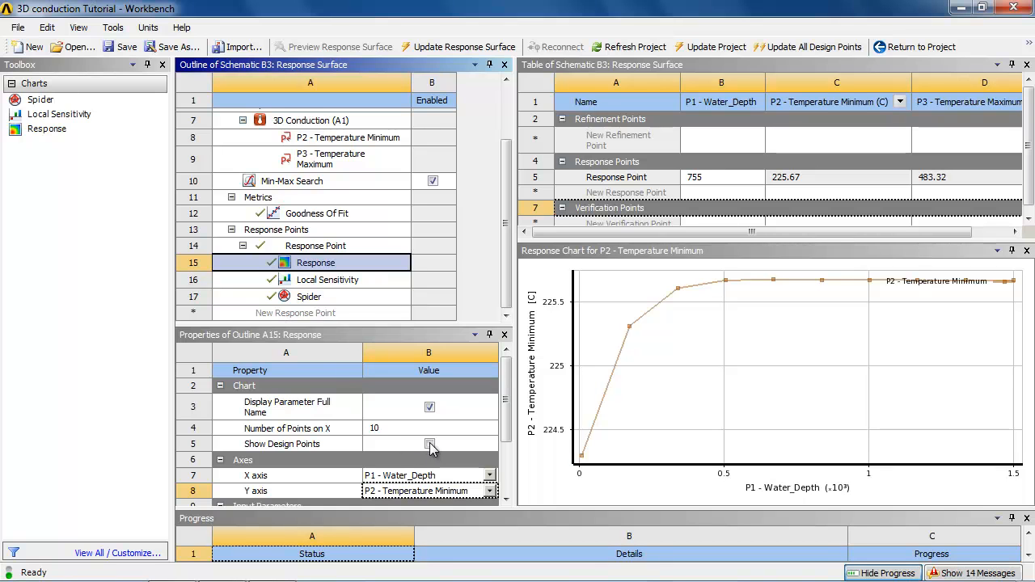
Set Number of Points on X to 20 and enable Show Design Points on the chart
left_click(400, 428)
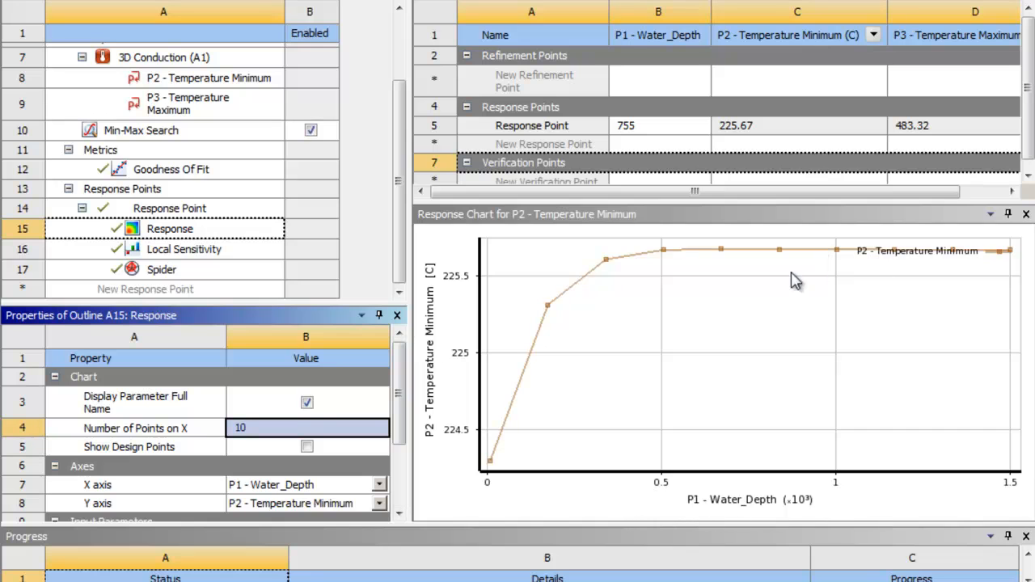
left_click(273, 428)
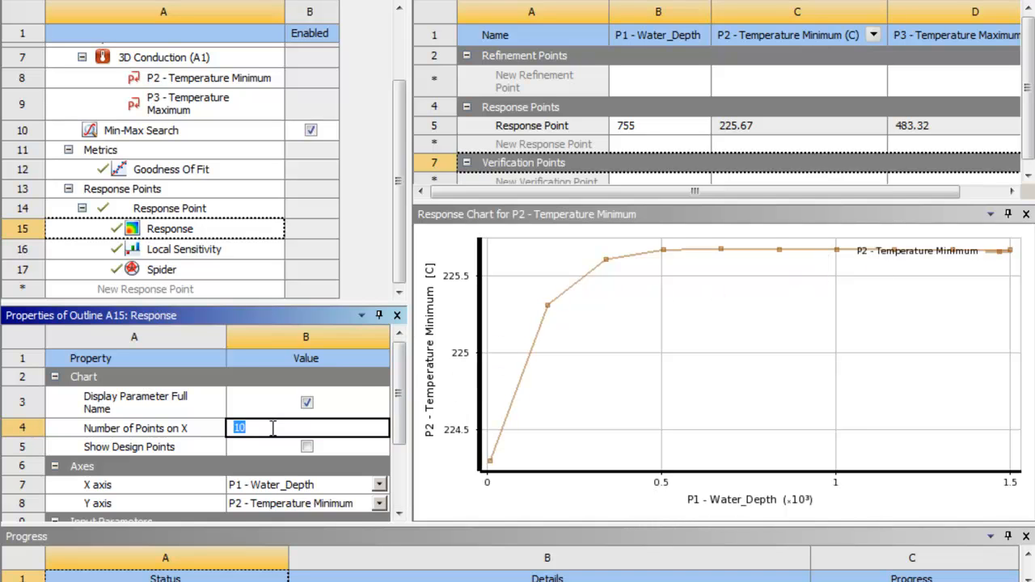
type("20")
key("Return")
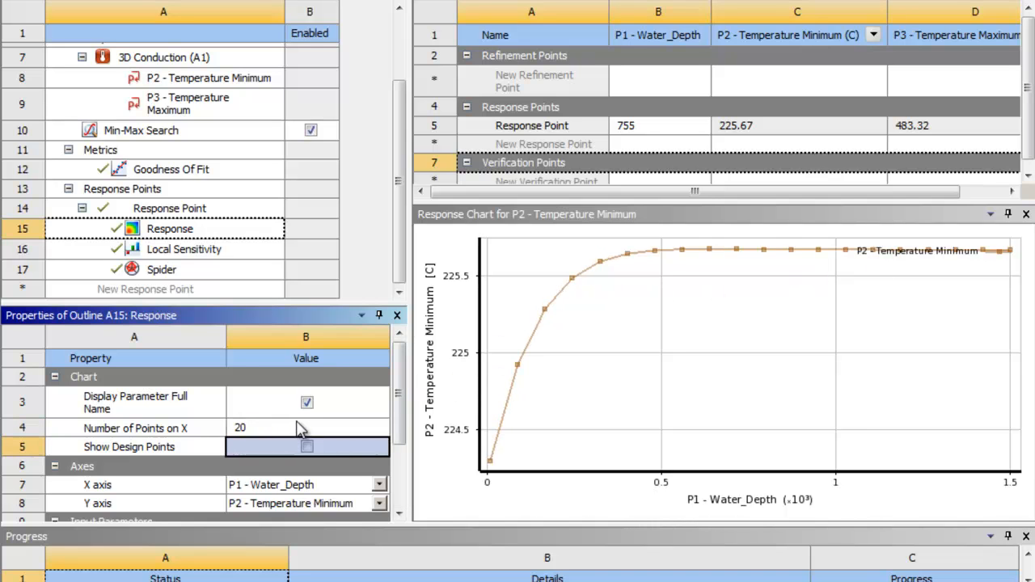
left_click(307, 447)
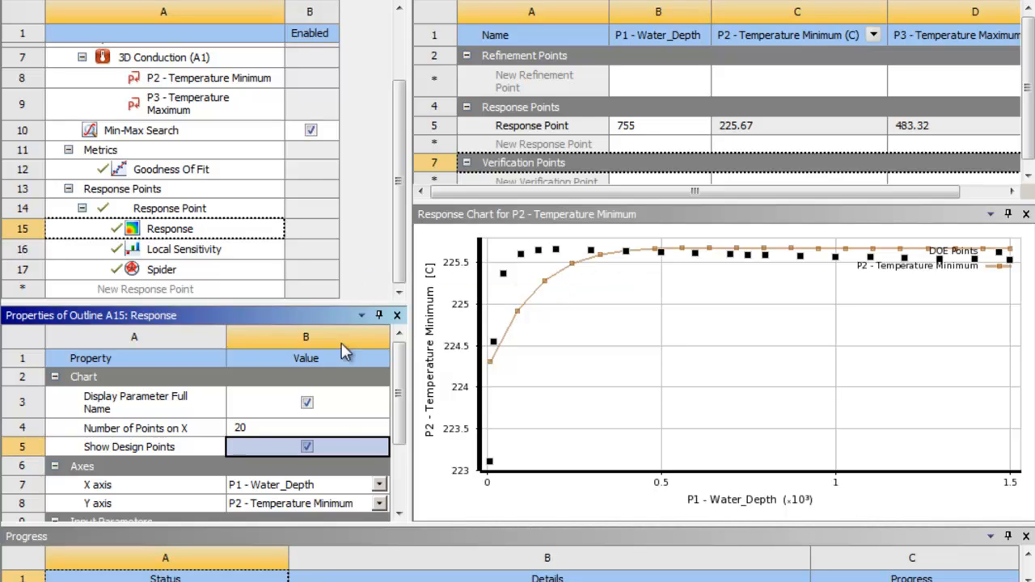
Plot P3 - Temperature Maximum on the chart's Y axis, review it, and return to the project
left_click(379, 504)
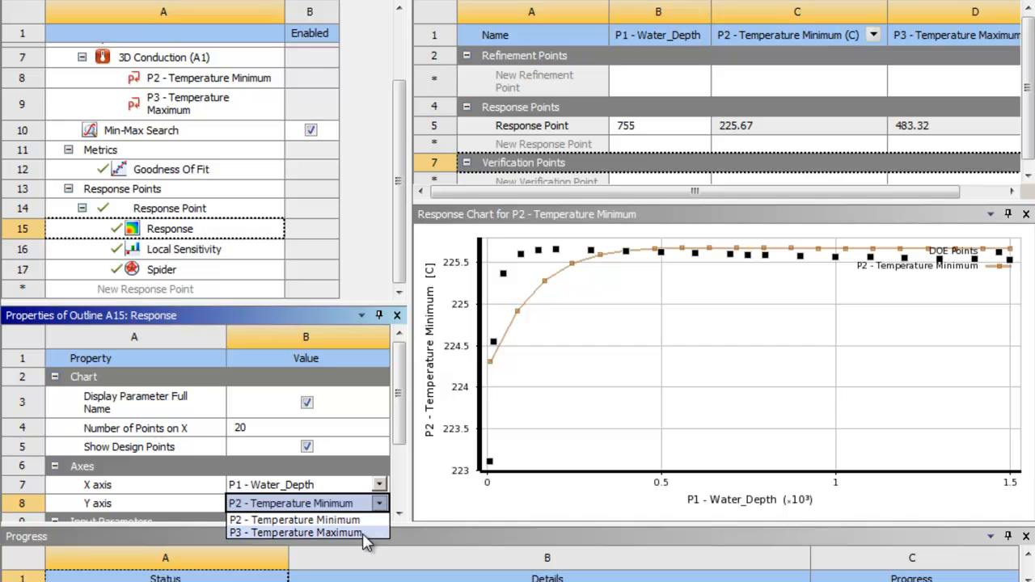
left_click(362, 534)
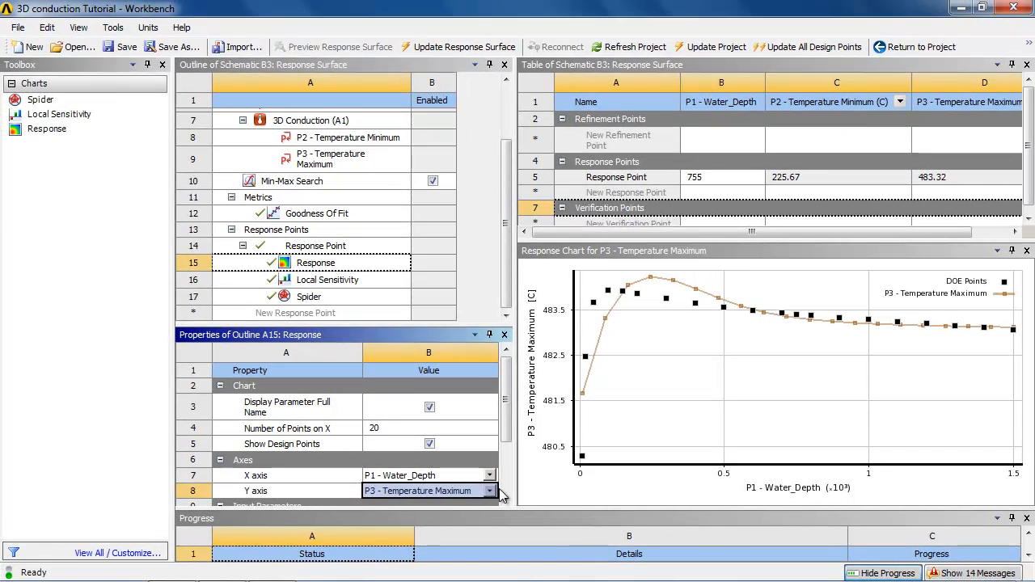
left_click(885, 49)
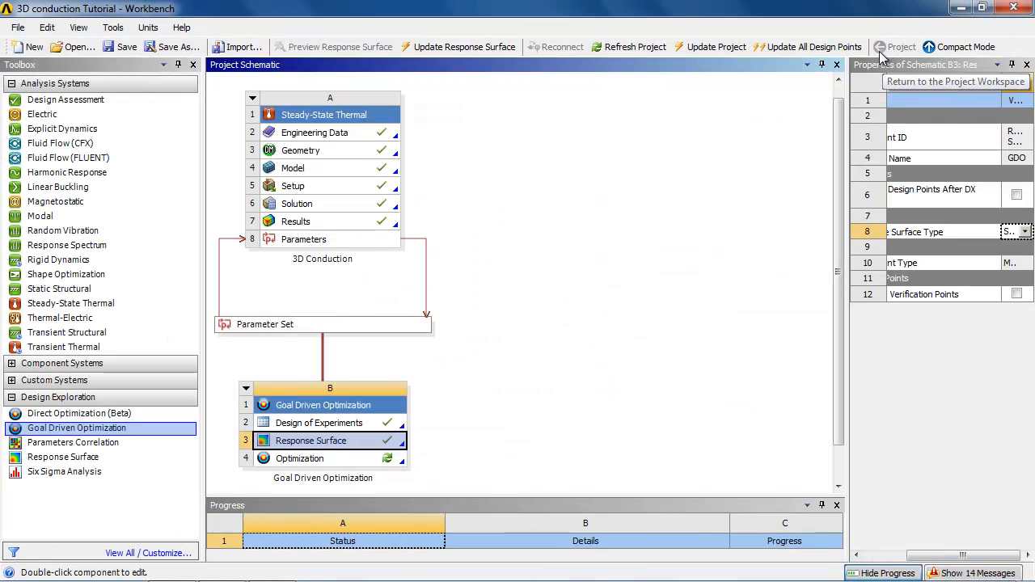
Edit the geometry's Water_Depth parameter from 1200 to 800, regenerate, and return to Workbench
double_click(353, 153)
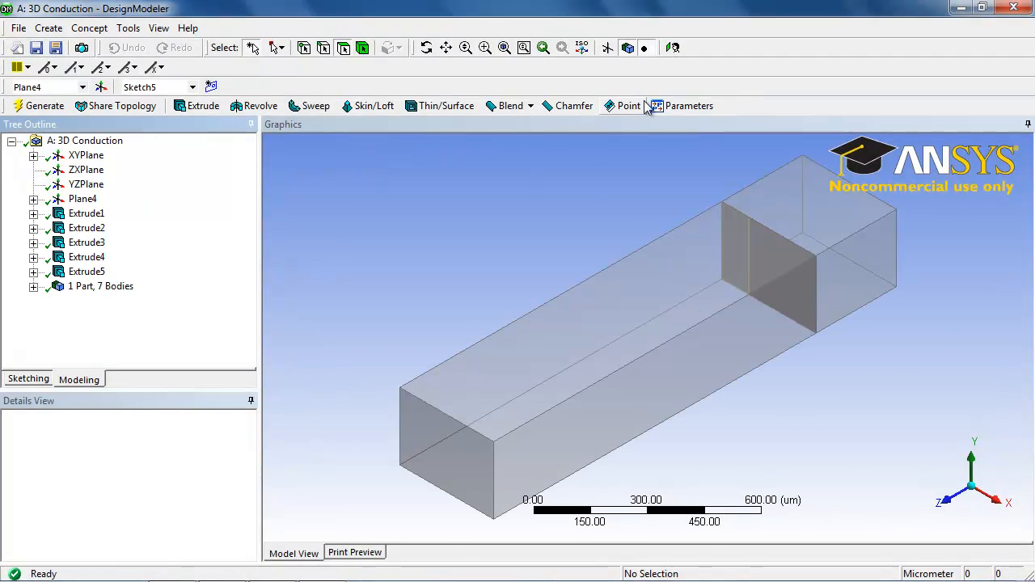
left_click(669, 105)
type("Water_Depth = 800")
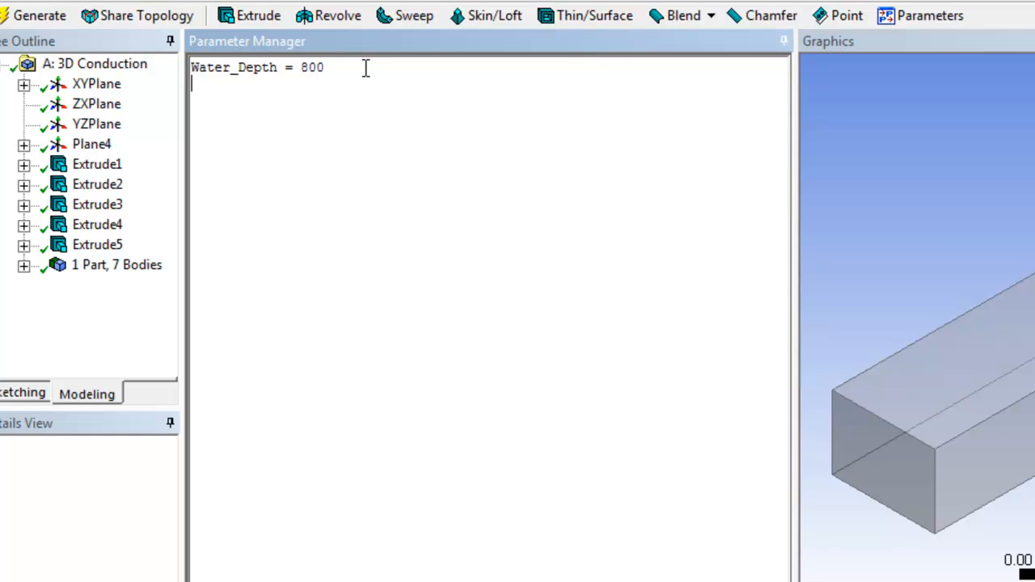
left_click(893, 20)
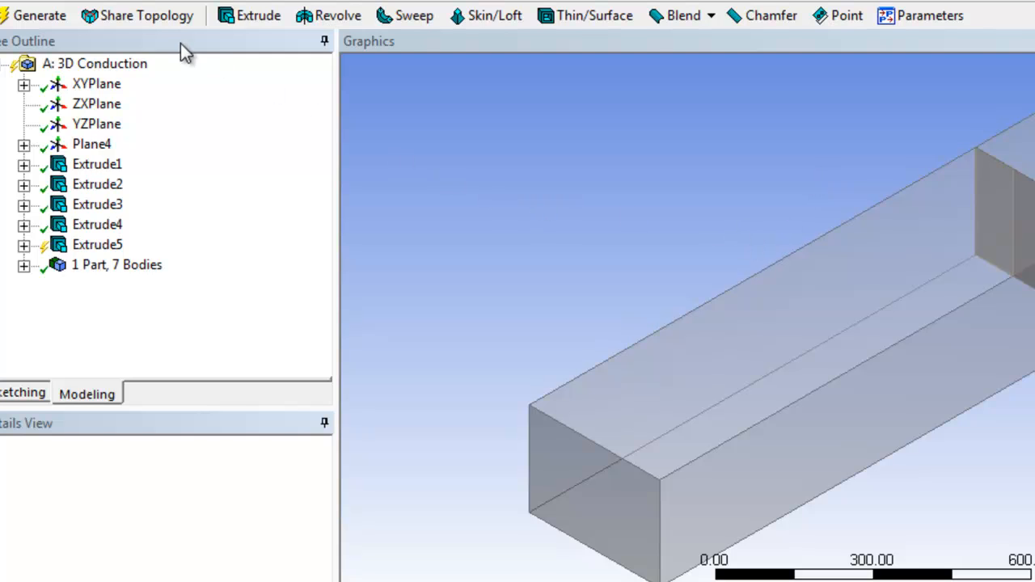
left_click(33, 16)
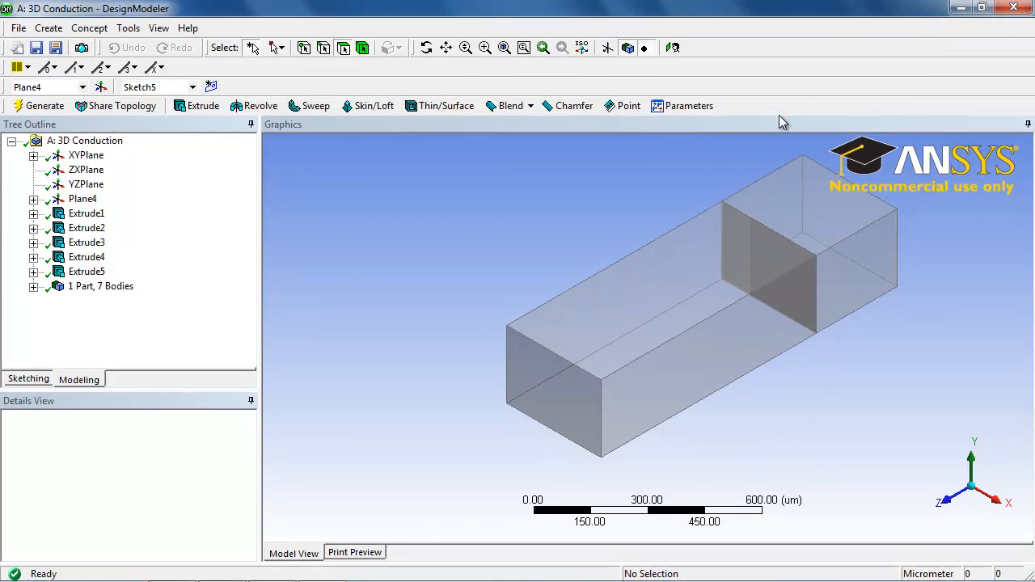
key("alt+Tab")
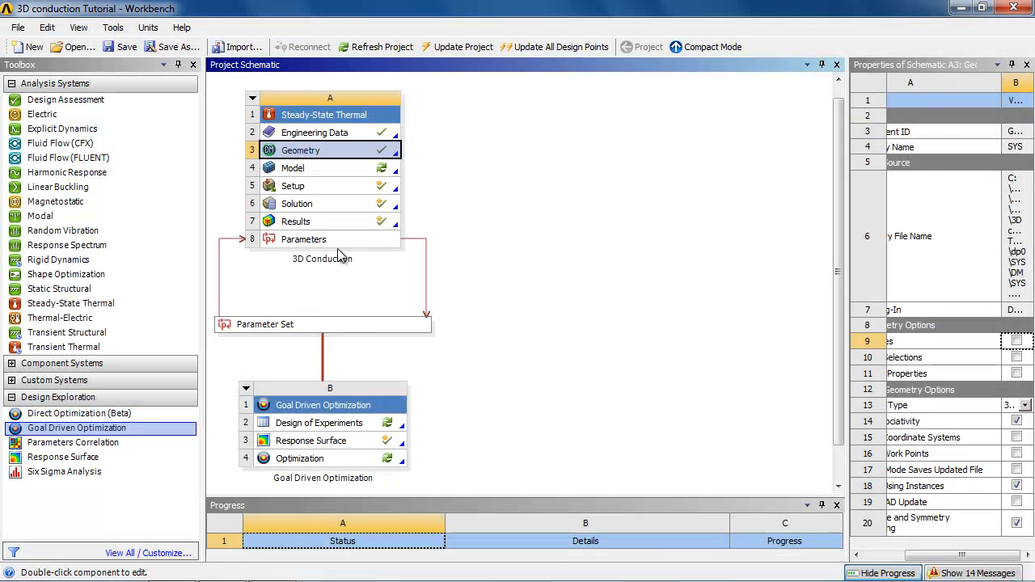
Update the project from the Solution cell so the 800 depth geometry feeds the thermal solve
left_click(344, 204)
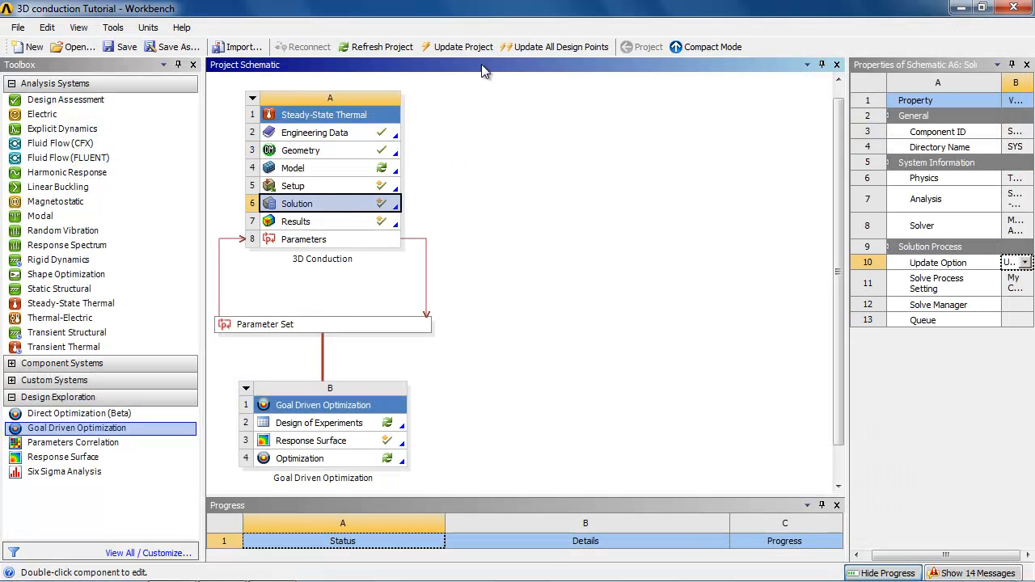
left_click(378, 47)
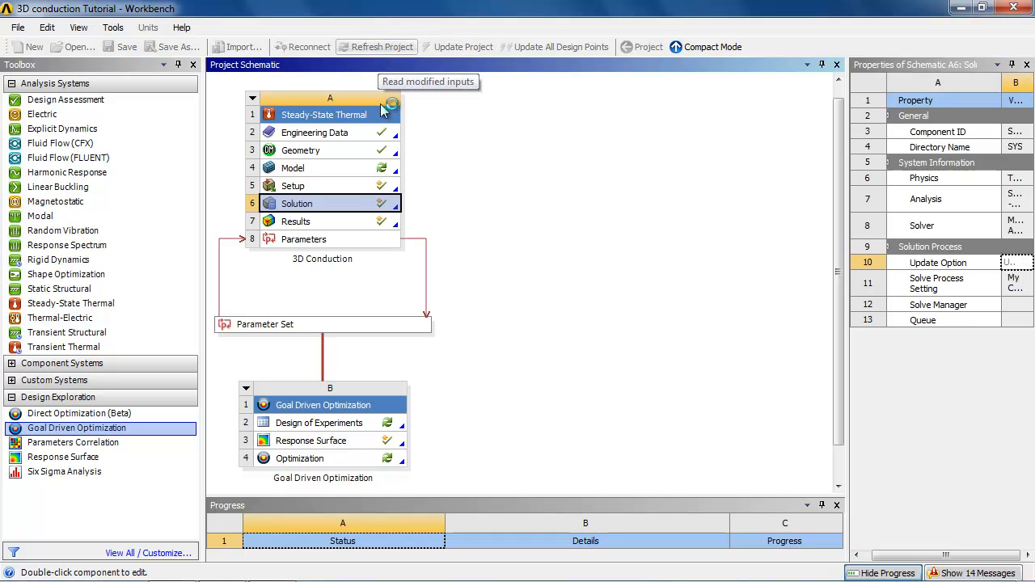